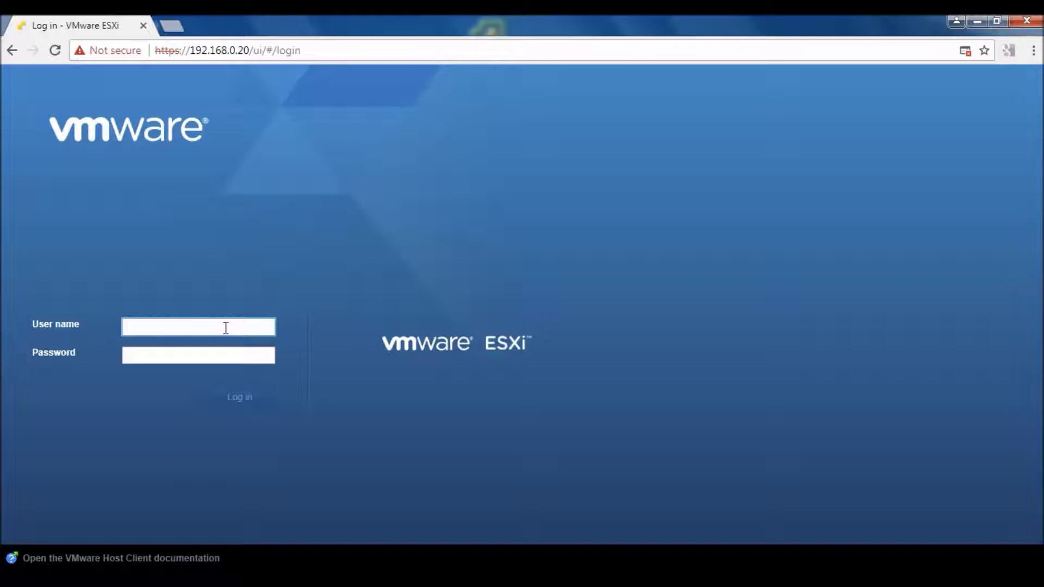
{"action": "type", "text": "ro"}
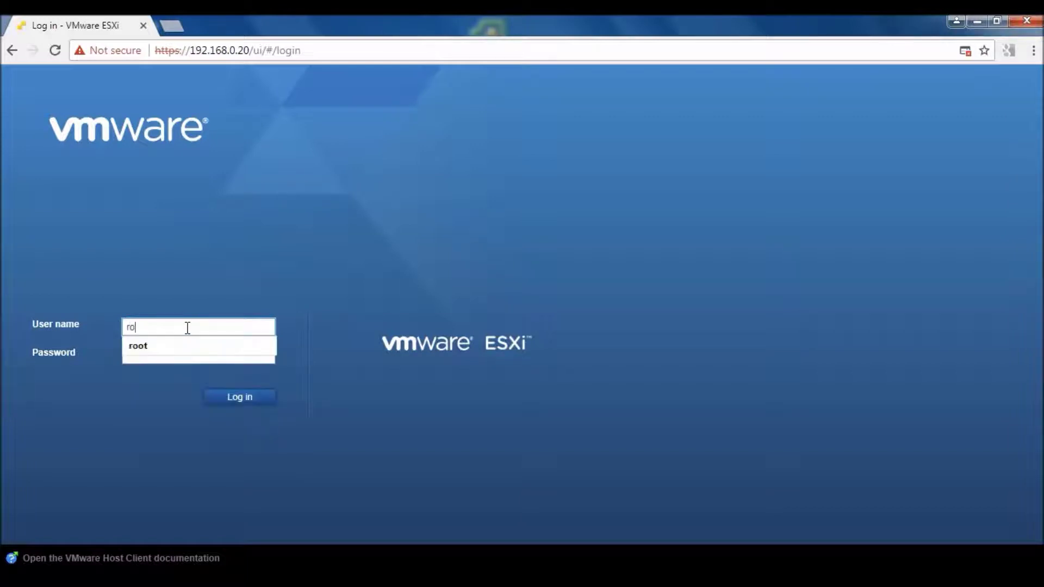
{"action": "type", "text": "ot"}
- Enter the password, log in to the ESXi host, and open its virtual machines
{"action": "key", "text": "Tab"}
{"action": "left_click", "coordinate": [265, 399]}
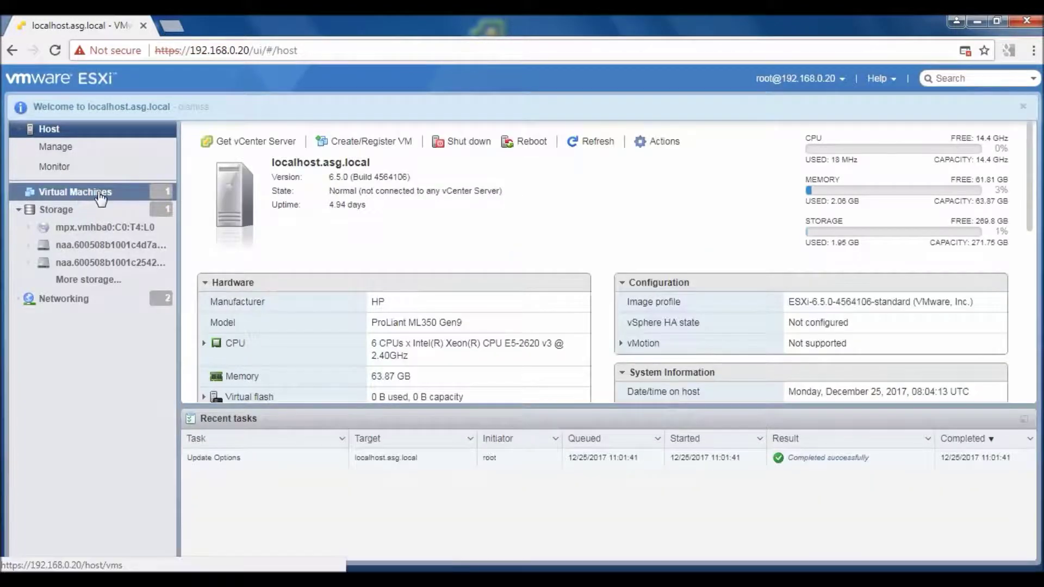
{"action": "left_click", "coordinate": [100, 197]}
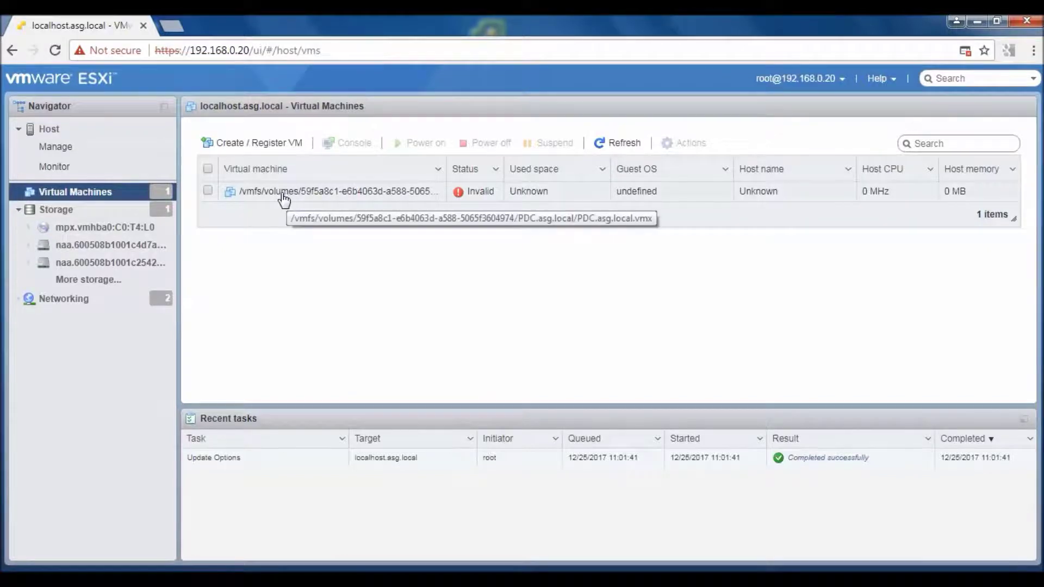
- Select the VM marked Invalid, then bring up the host's storage devices list
{"action": "left_click", "coordinate": [282, 194]}
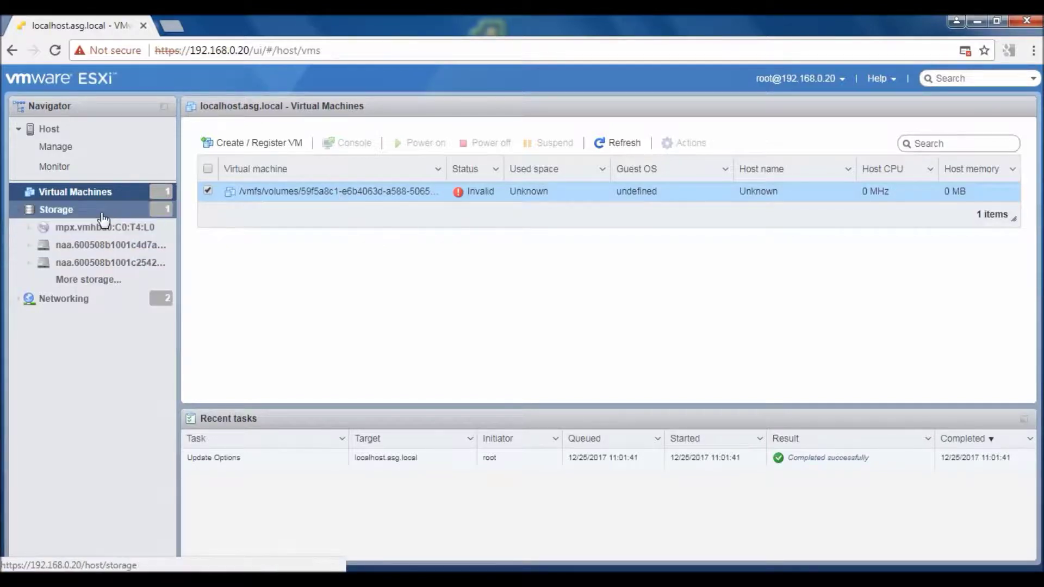
{"action": "left_click", "coordinate": [102, 211]}
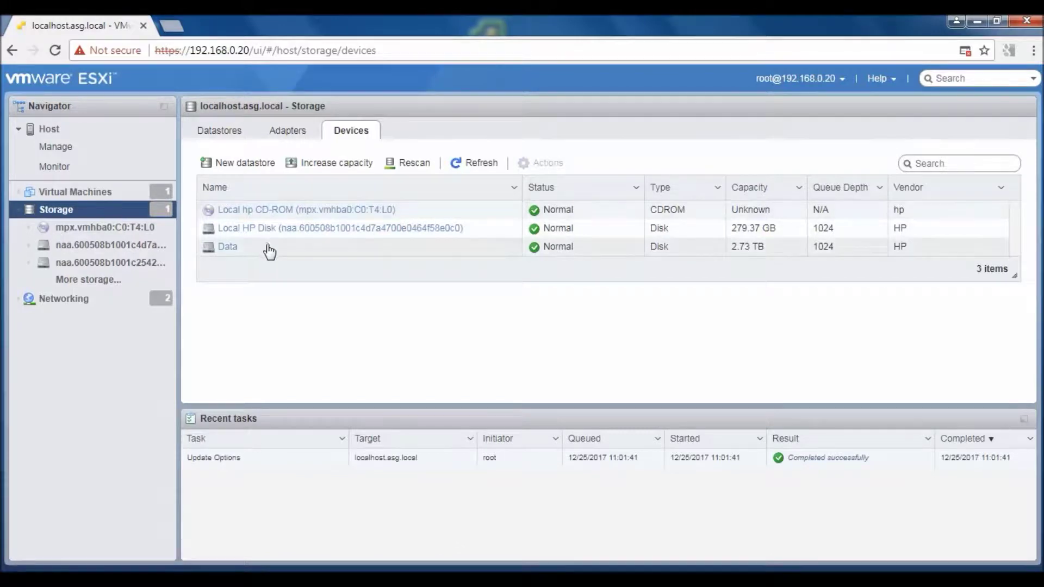
- Check the storage adapters, then enlarge the Datastores table showing the single VMFS5 datastore
{"action": "left_click", "coordinate": [280, 136]}
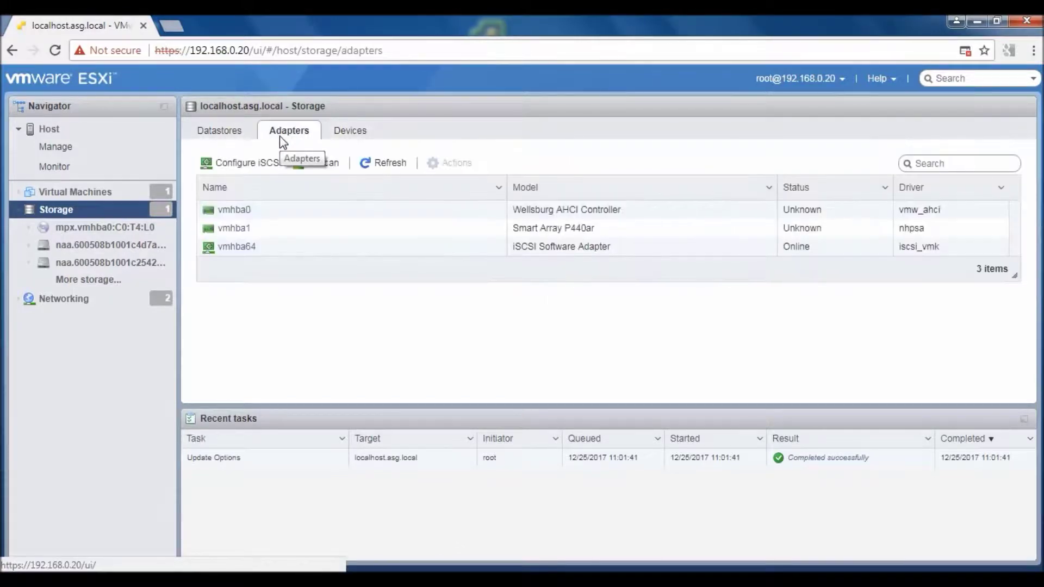
{"action": "left_click", "coordinate": [227, 138]}
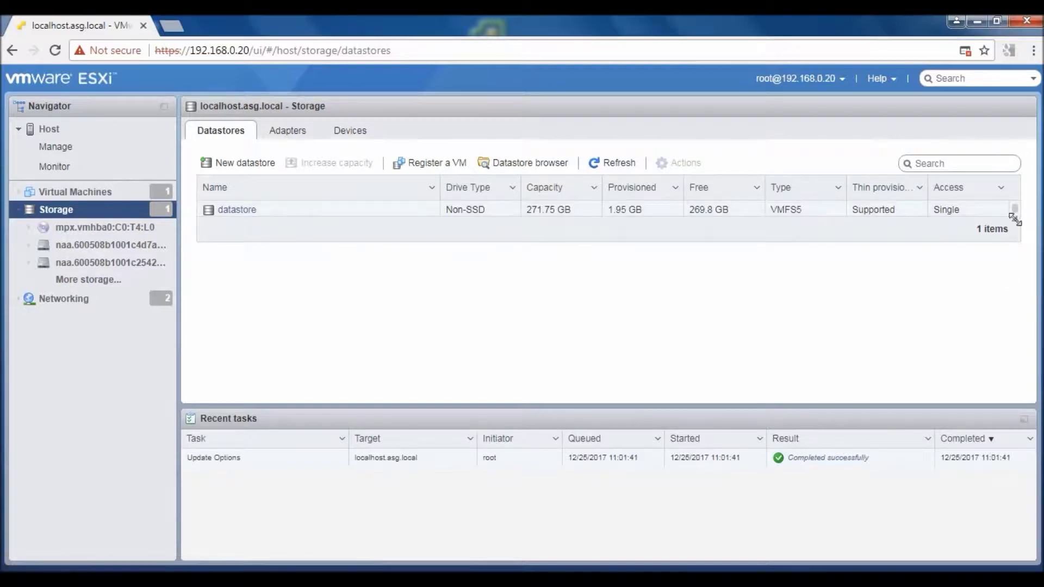
{"action": "left_click_drag", "start_coordinate": [1013, 216], "coordinate": [946, 267]}
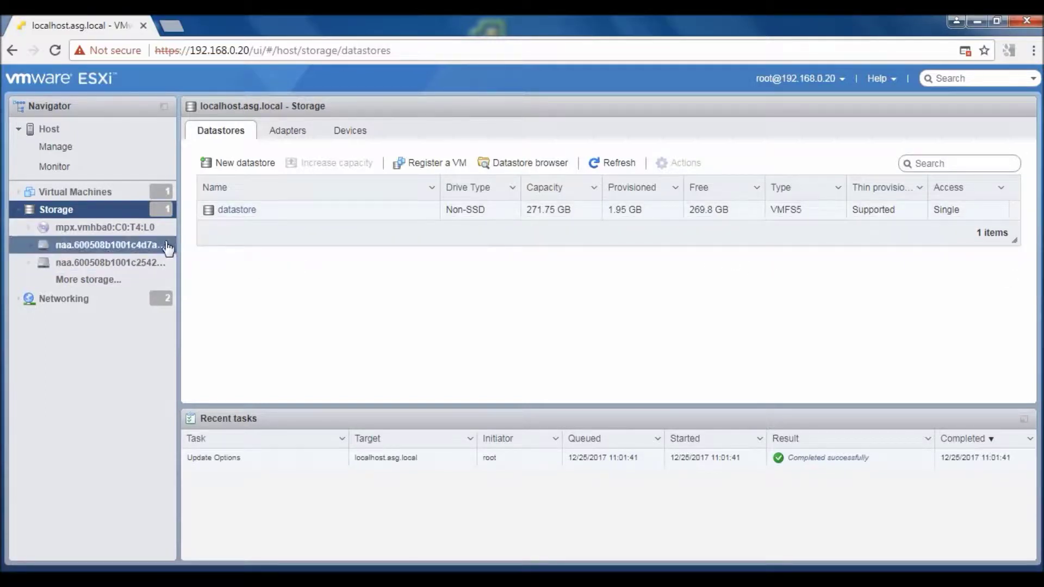
- Reopen Virtual Machines and reselect the invalid VM stored under /vmfs/volumes
{"action": "left_click", "coordinate": [108, 196]}
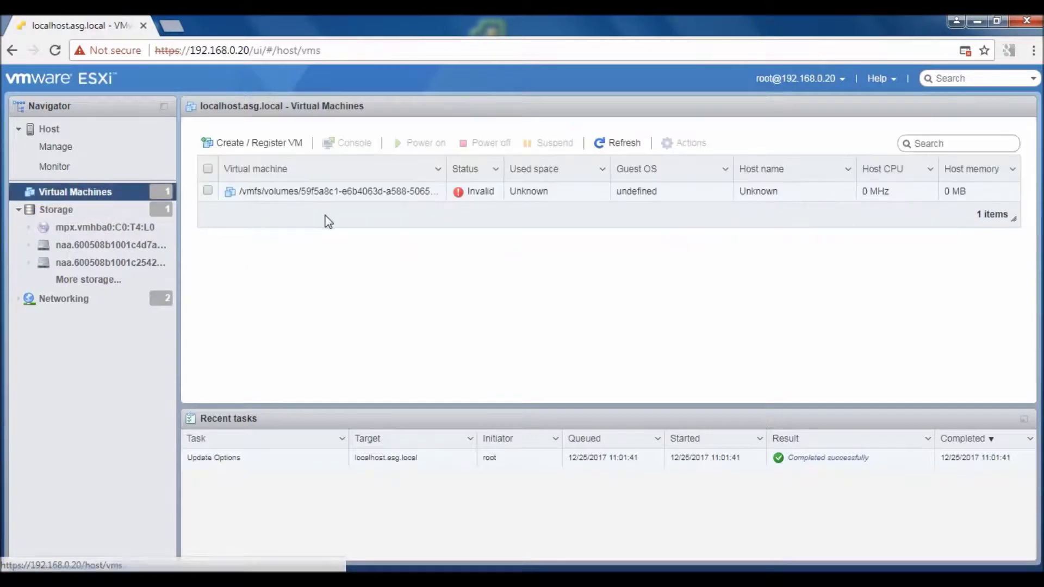
{"action": "left_click", "coordinate": [210, 192]}
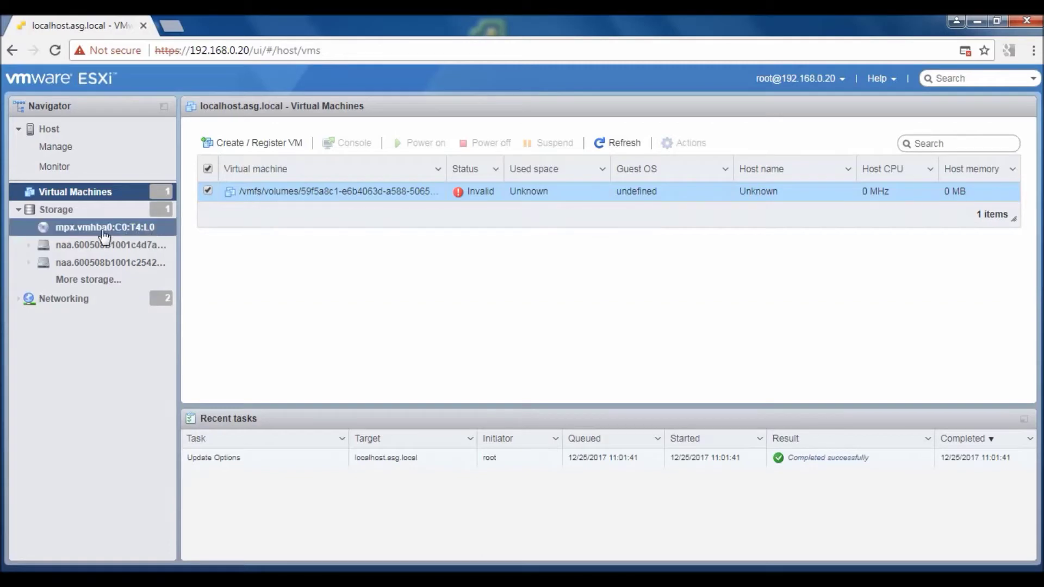
- Pass through the Storage datastores view and return to the Host summary page
{"action": "left_click", "coordinate": [94, 213]}
{"action": "left_click", "coordinate": [57, 131]}
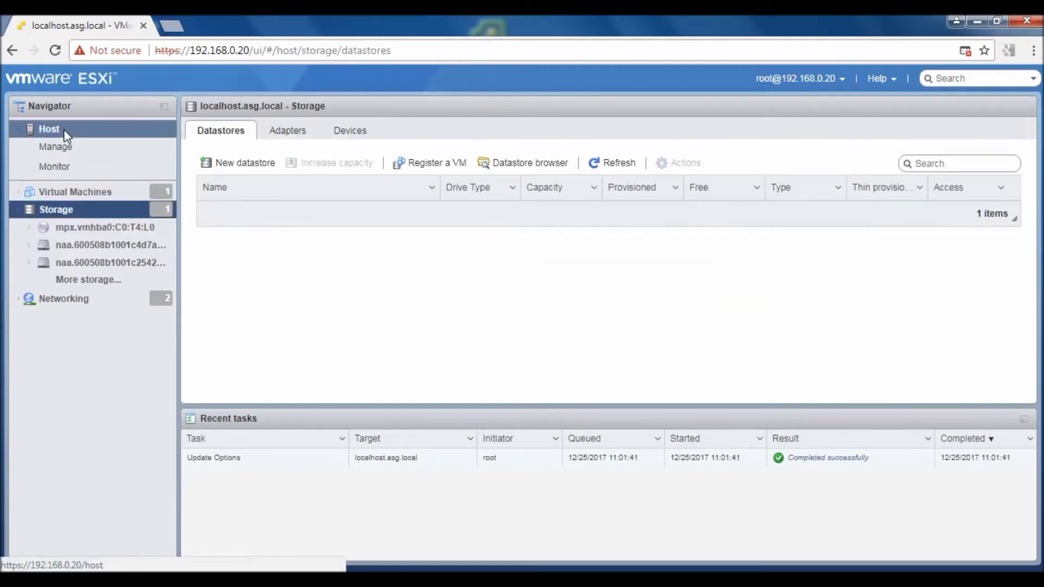